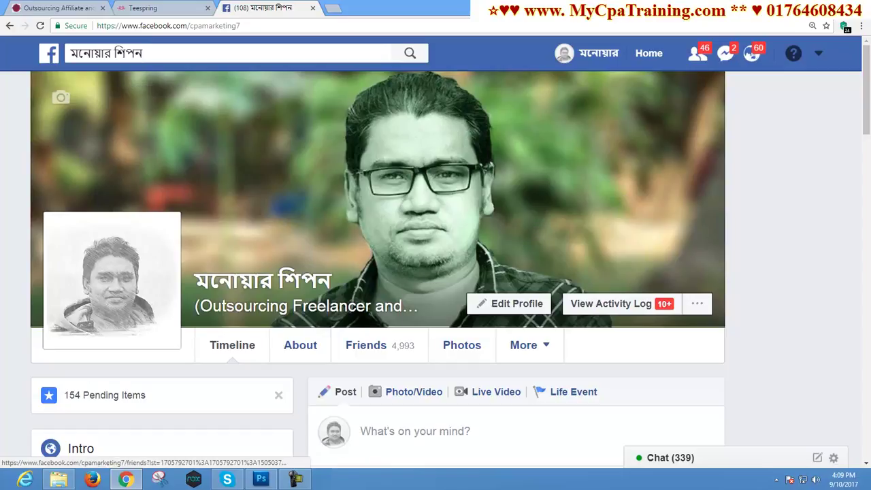
Step: Switch to Photoshop and create a new document 5000 pixels wide and 5000 pixels high
{"action": "left_click", "coordinate": [261, 479]}
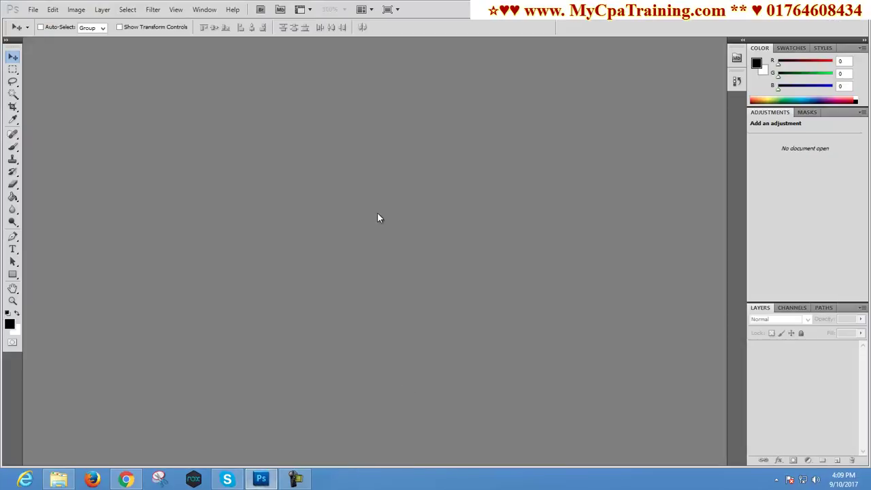
{"action": "left_click", "coordinate": [32, 11]}
{"action": "left_click", "coordinate": [168, 23]}
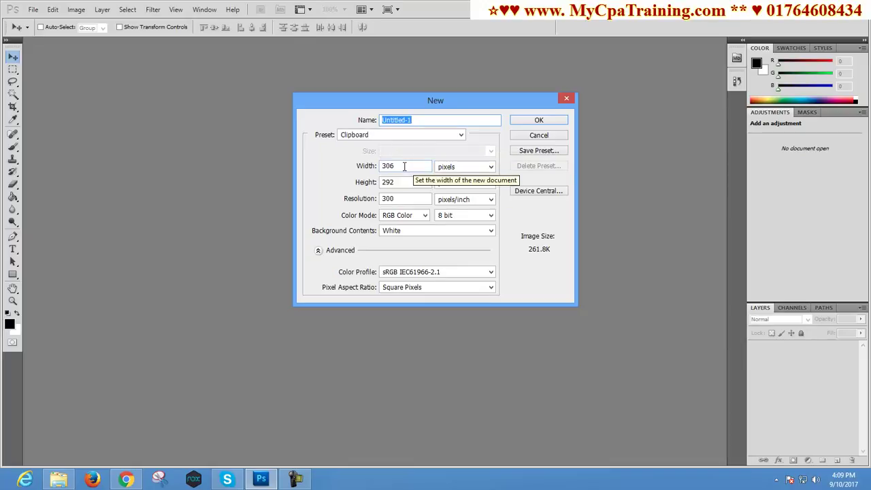
{"action": "left_click", "coordinate": [402, 166]}
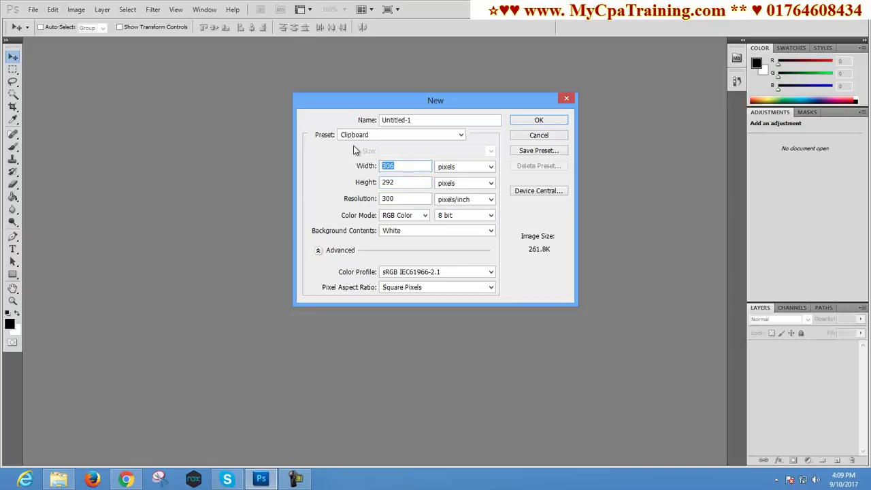
{"action": "type", "text": "5000"}
{"action": "key", "text": "Tab"}
{"action": "type", "text": "5000"}
{"action": "left_click", "coordinate": [531, 123]}
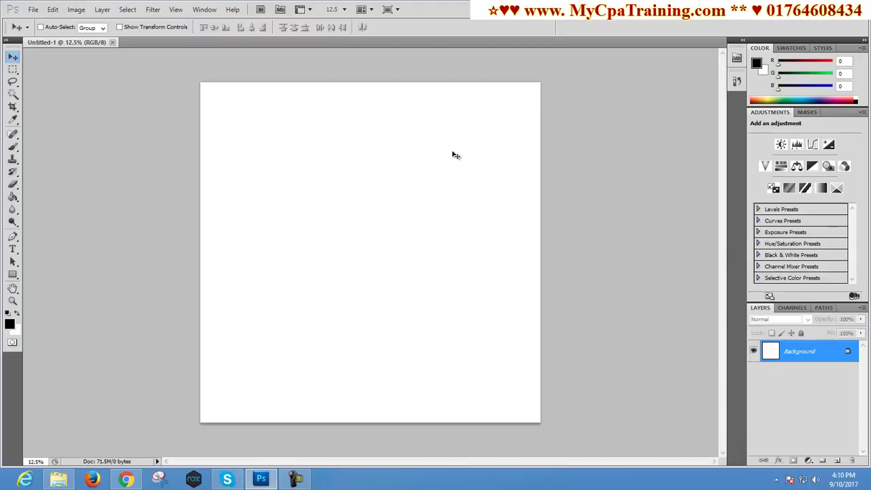
Step: Set the background colour to near-black 060606 and fill the Background layer with the black foreground colour
{"action": "left_click", "coordinate": [16, 330]}
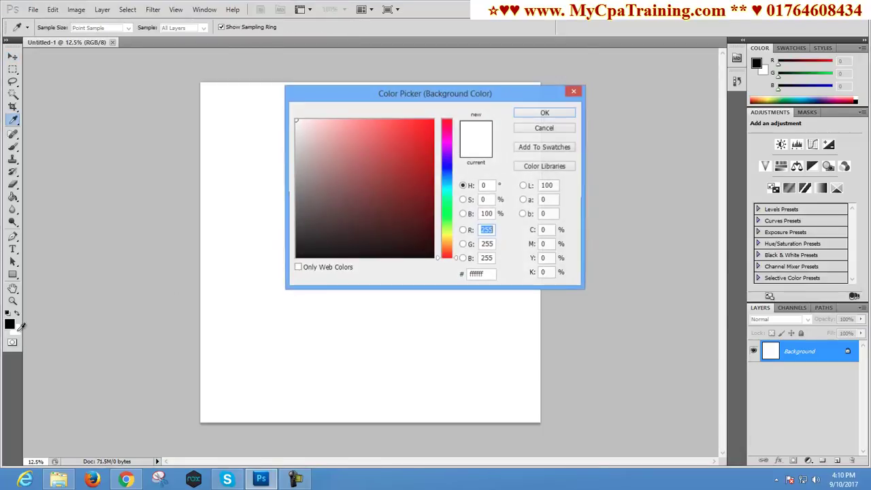
{"action": "left_click", "coordinate": [296, 257]}
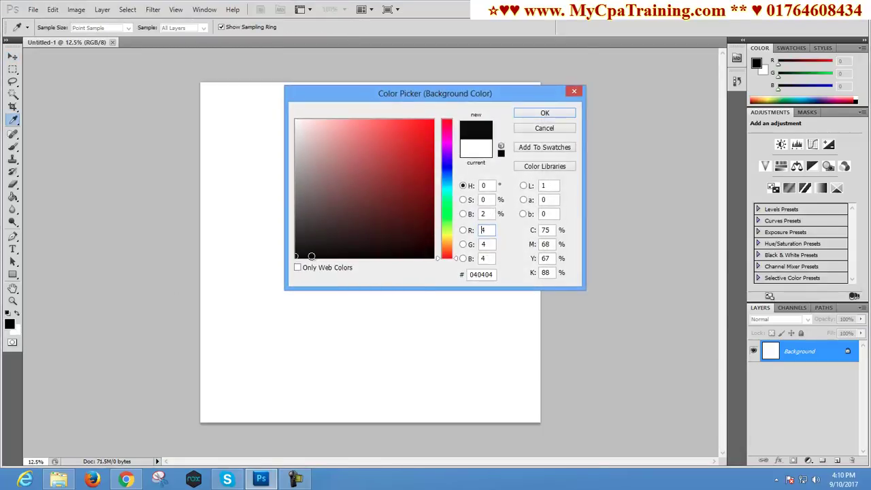
{"action": "left_click", "coordinate": [496, 275]}
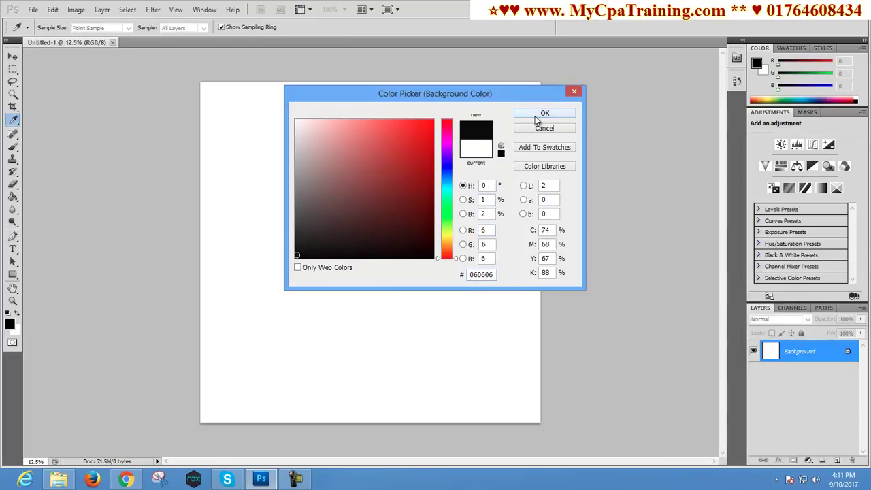
{"action": "left_click", "coordinate": [543, 114]}
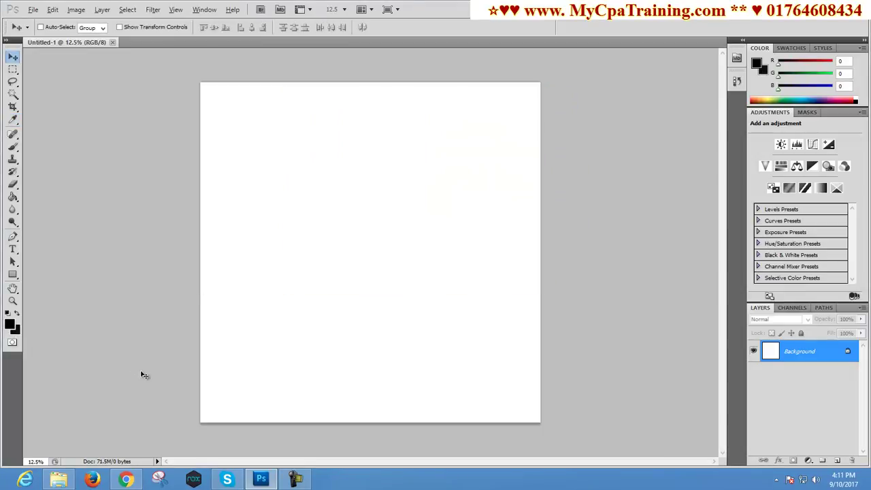
{"action": "key", "text": "alt+BackSpace"}
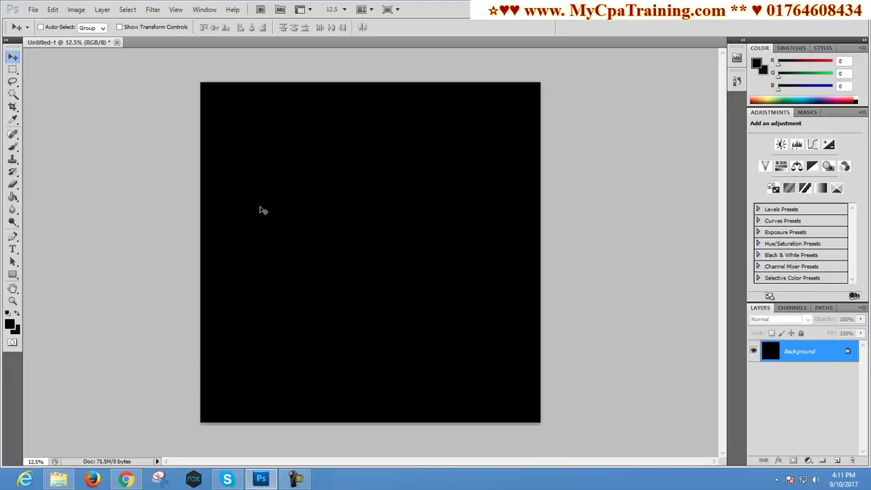
Step: Activate the Type tool and set the font size to 250 pt
{"action": "left_click_drag", "start_coordinate": [15, 253], "coordinate": [72, 249]}
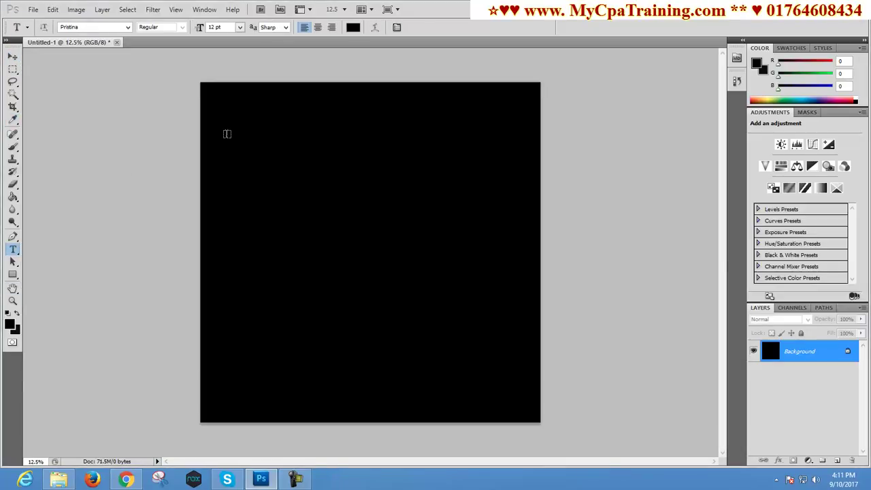
{"action": "left_click", "coordinate": [239, 27]}
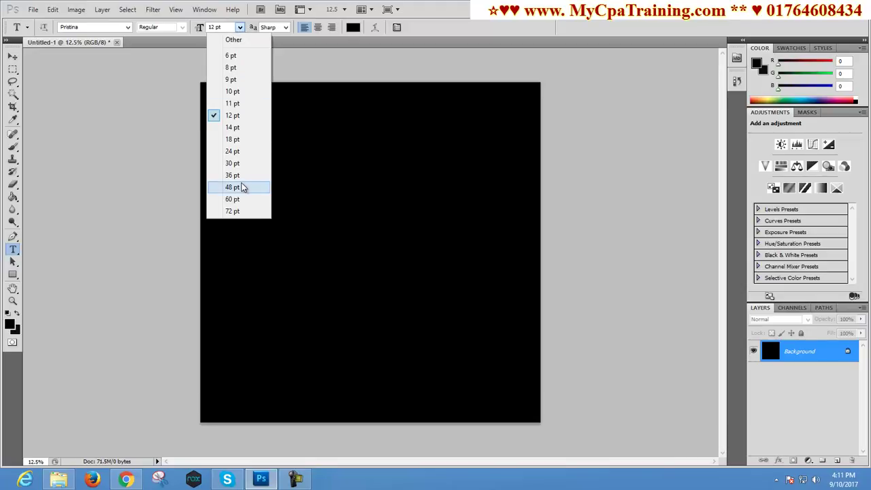
{"action": "left_click", "coordinate": [223, 26]}
{"action": "left_click_drag", "start_coordinate": [224, 26], "coordinate": [182, 26]}
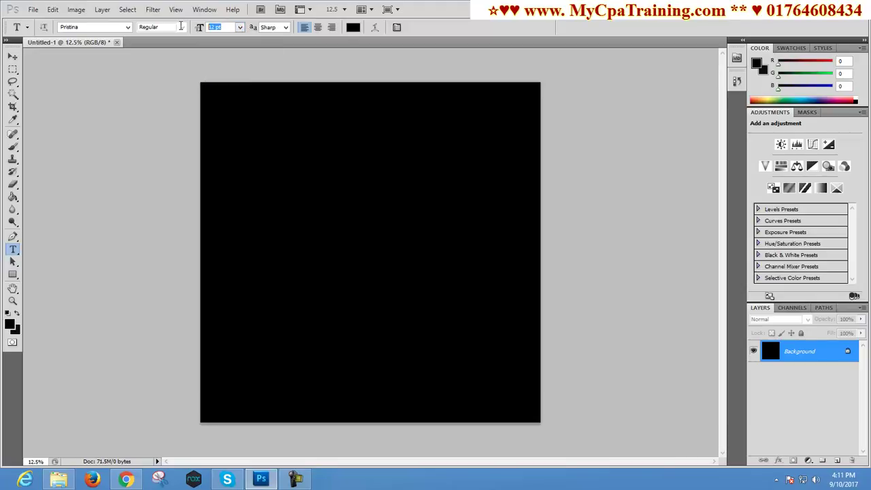
{"action": "type", "text": "250"}
{"action": "key", "text": "Return"}
Step: Set the text colour to orange with hex value fa5000
{"action": "left_click", "coordinate": [353, 31]}
{"action": "left_click_drag", "start_coordinate": [444, 97], "coordinate": [488, 135]}
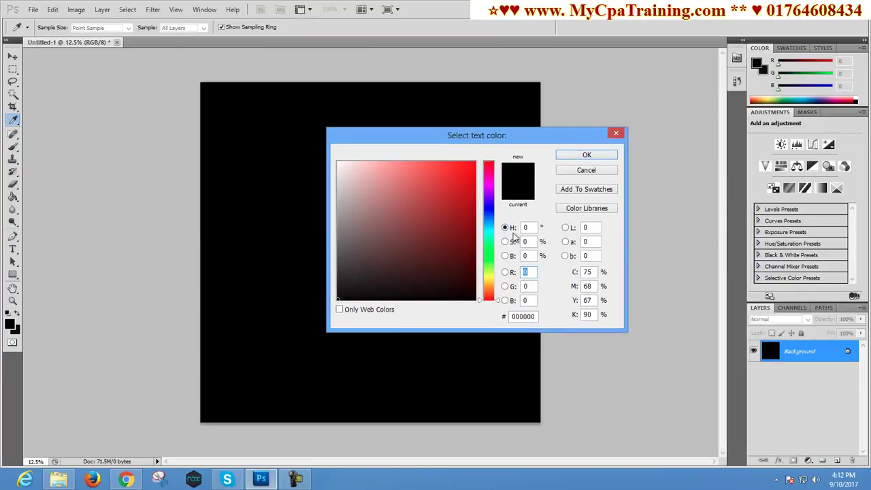
{"action": "double_click", "coordinate": [538, 318]}
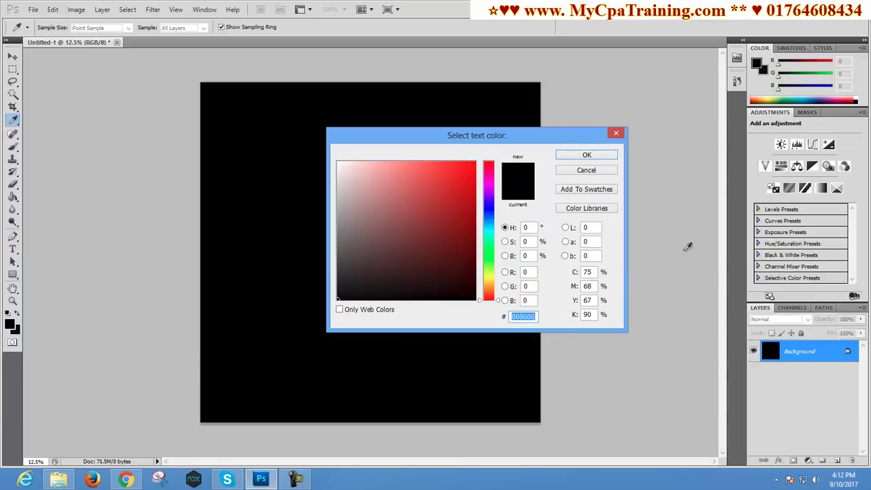
{"action": "type", "text": "ff"}
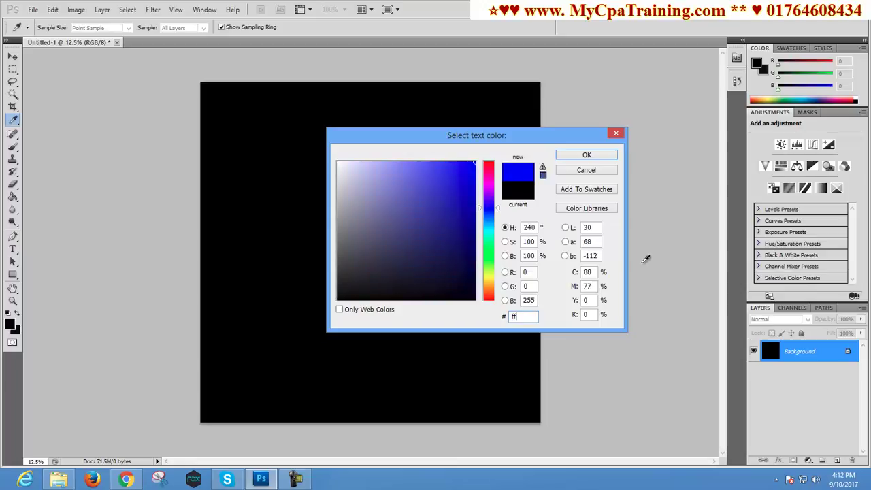
{"action": "key", "text": "BackSpace"}
{"action": "type", "text": "a5000"}
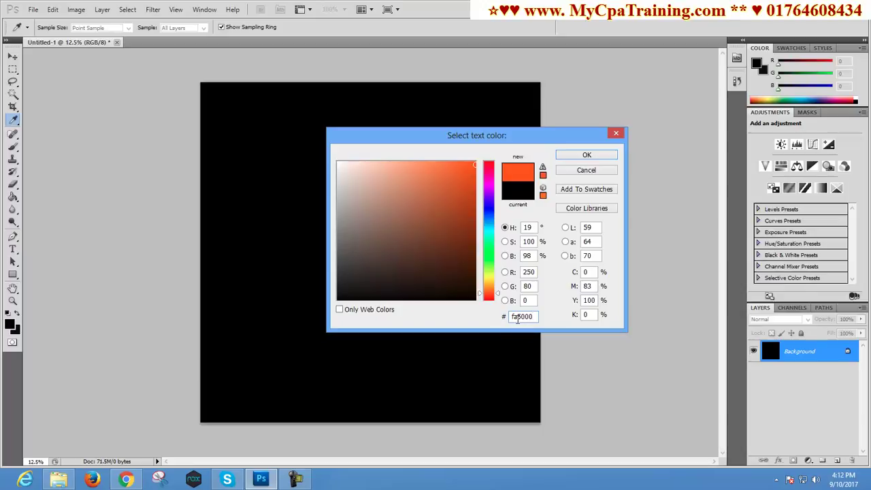
{"action": "key", "text": "ctrl+a"}
{"action": "left_click_drag", "start_coordinate": [511, 147], "coordinate": [543, 162]}
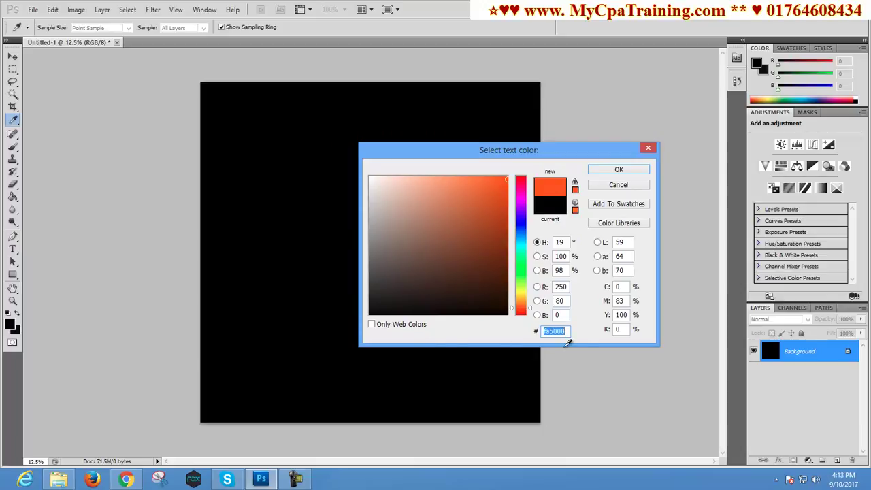
{"action": "left_click", "coordinate": [618, 171]}
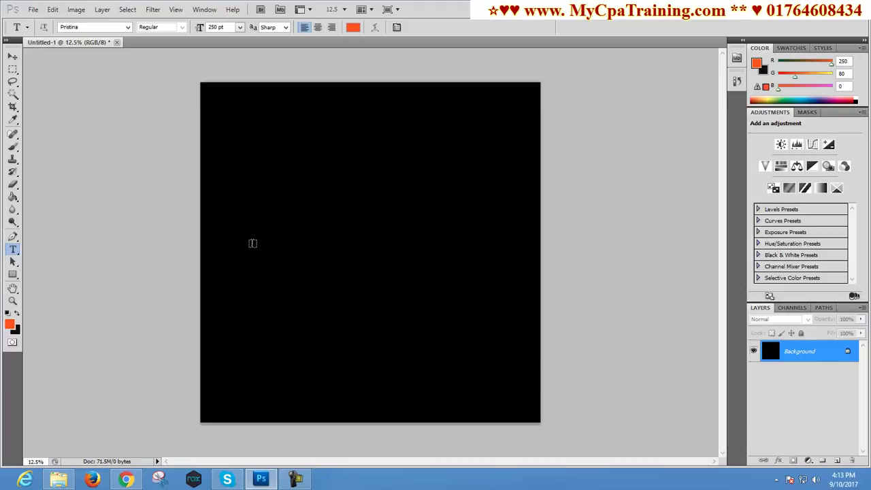
Step: Add the text "PAPA" to the upper half of the black canvas
{"action": "left_click", "coordinate": [253, 244]}
{"action": "type", "text": "P"}
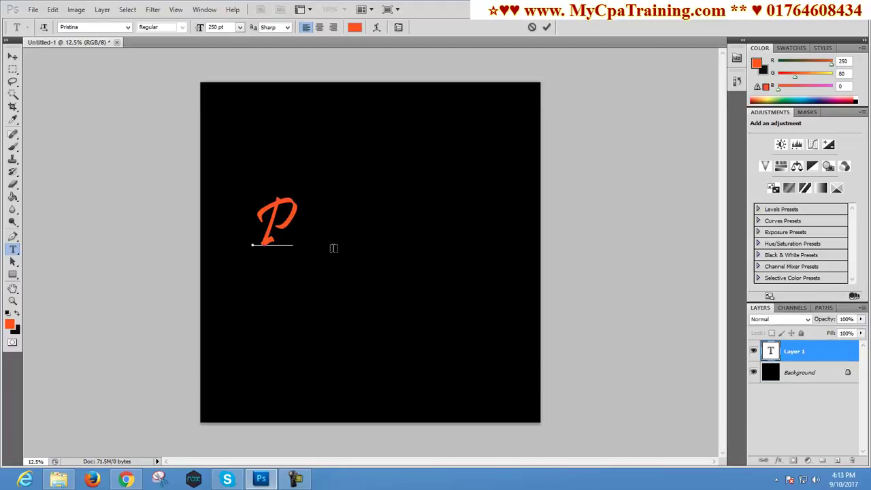
{"action": "type", "text": "APA"}
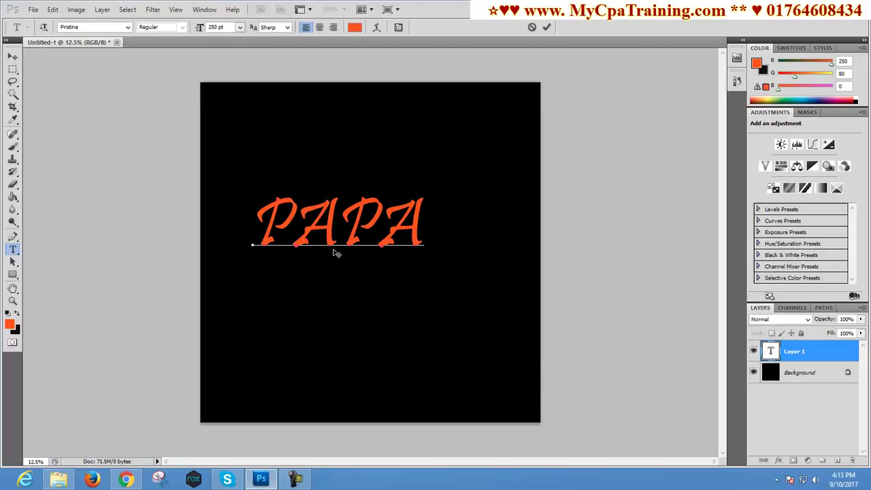
{"action": "key", "text": "ctrl+Return"}
Step: Scale the PAPA text proportionally to about 196% so it spans the canvas width, and position it in the upper half
{"action": "key", "text": "v"}
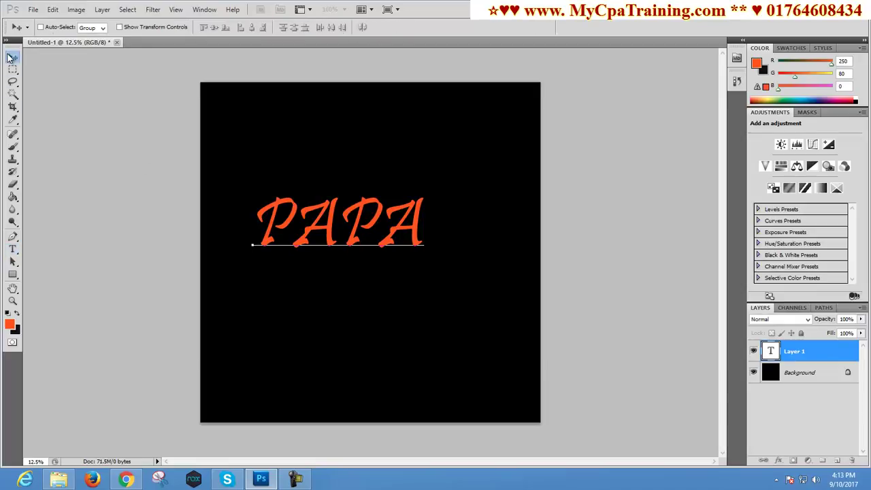
{"action": "left_click_drag", "start_coordinate": [375, 249], "coordinate": [392, 250]}
{"action": "key", "text": "ctrl+t"}
{"action": "left_click_drag", "start_coordinate": [442, 185], "coordinate": [537, 136]}
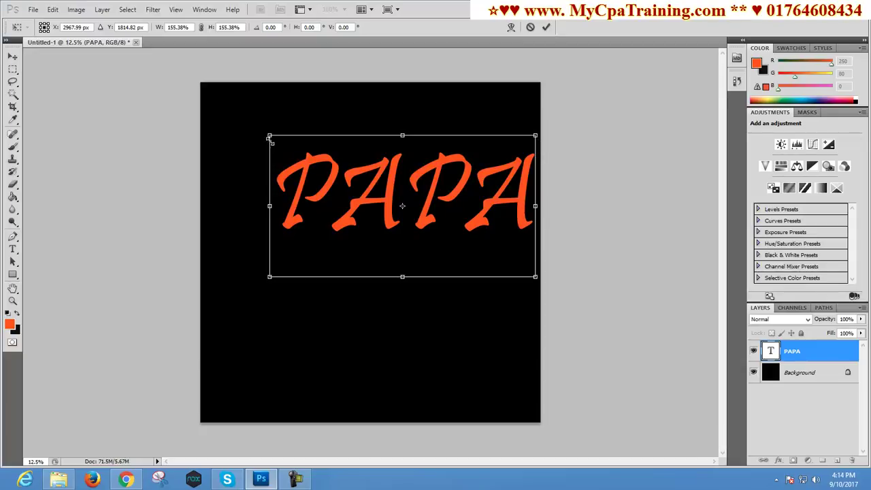
{"action": "left_click_drag", "start_coordinate": [268, 134], "coordinate": [189, 119]}
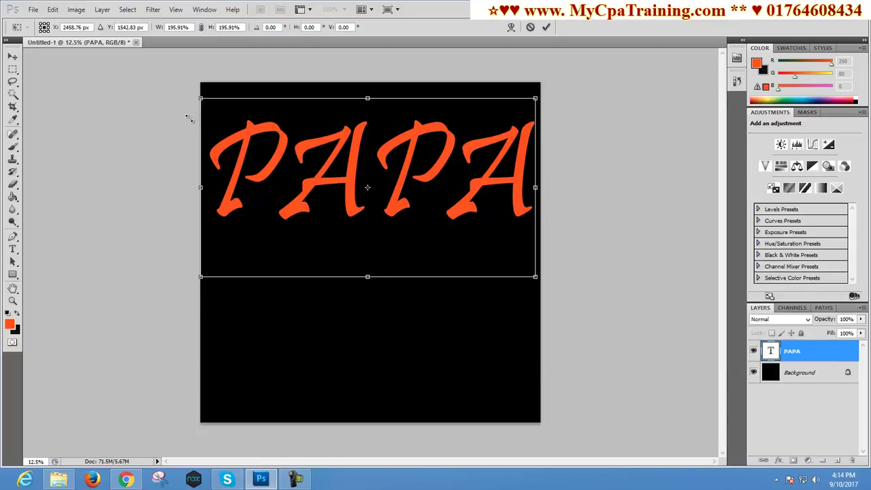
{"action": "left_click_drag", "start_coordinate": [398, 170], "coordinate": [402, 194]}
{"action": "key", "text": "Return"}
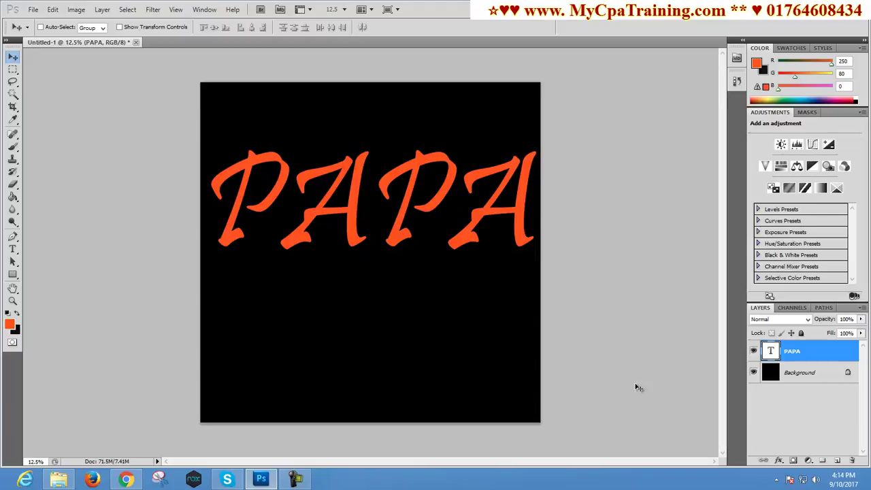
Step: Add a Bevel and Emboss effect to the PAPA layer with a depth of 225% and a size of 8 px
{"action": "right_click", "coordinate": [787, 352]}
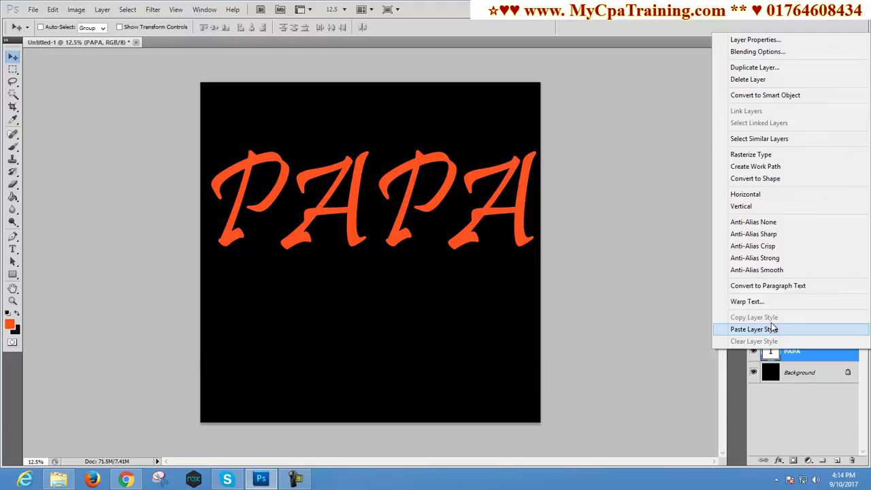
{"action": "left_click", "coordinate": [758, 54]}
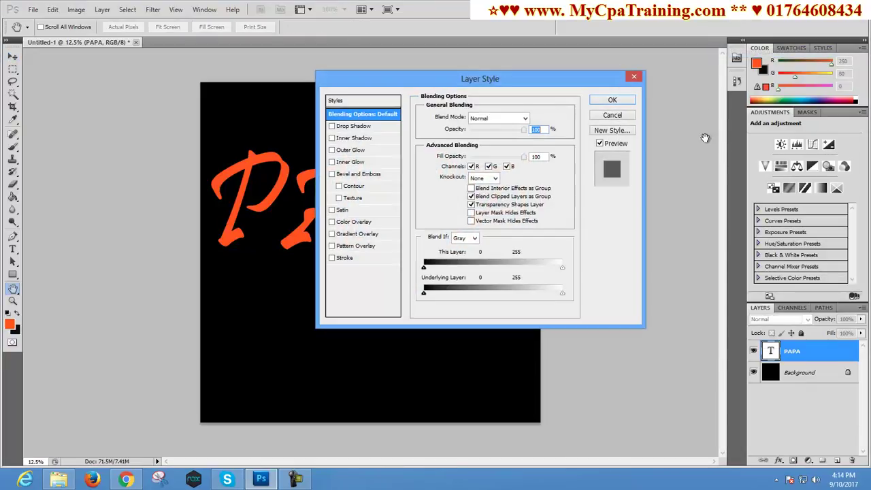
{"action": "left_click_drag", "start_coordinate": [535, 89], "coordinate": [724, 99]}
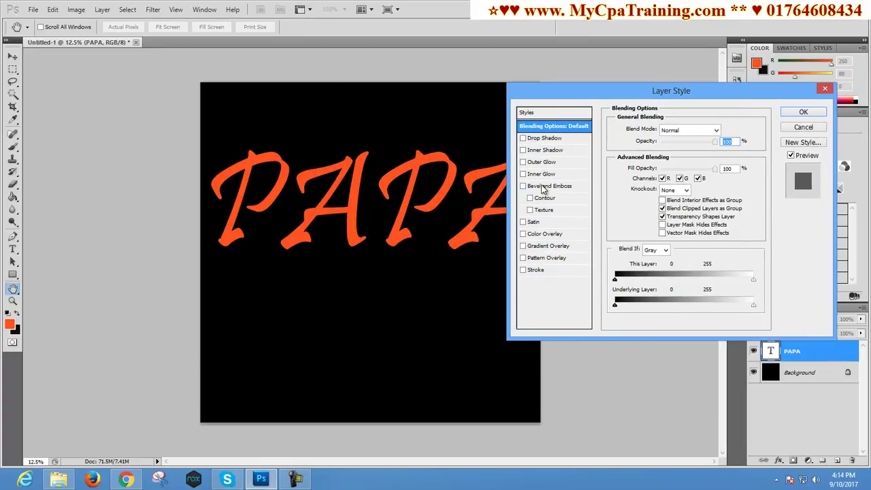
{"action": "left_click", "coordinate": [543, 187]}
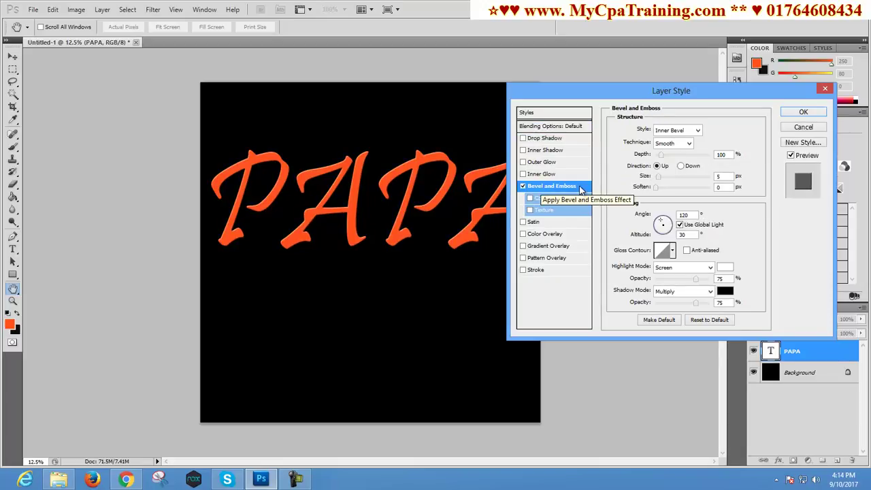
{"action": "double_click", "coordinate": [728, 155]}
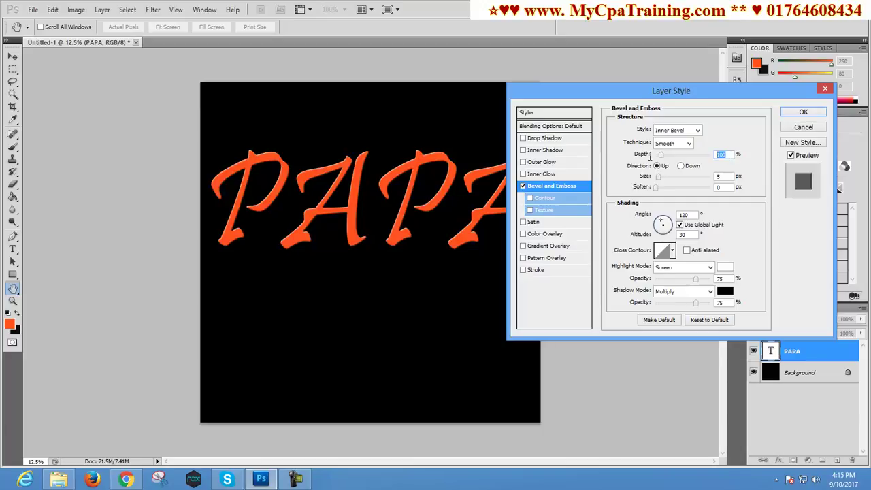
{"action": "type", "text": "22"}
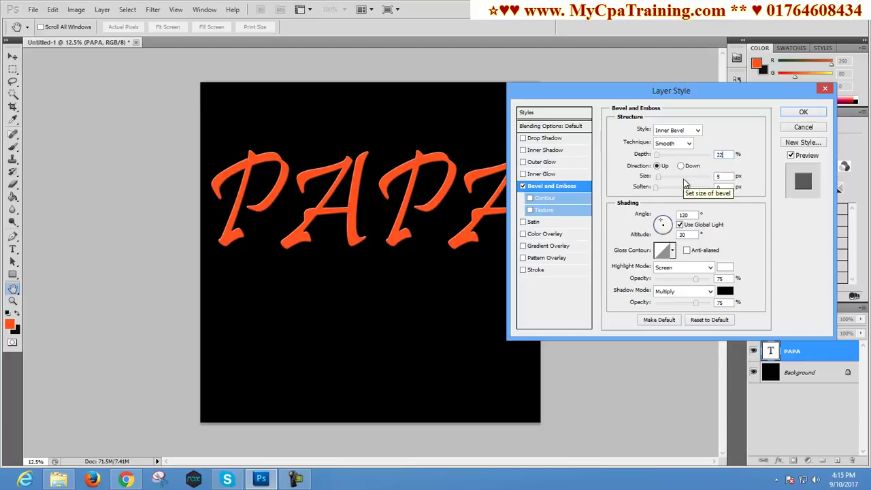
{"action": "type", "text": "5"}
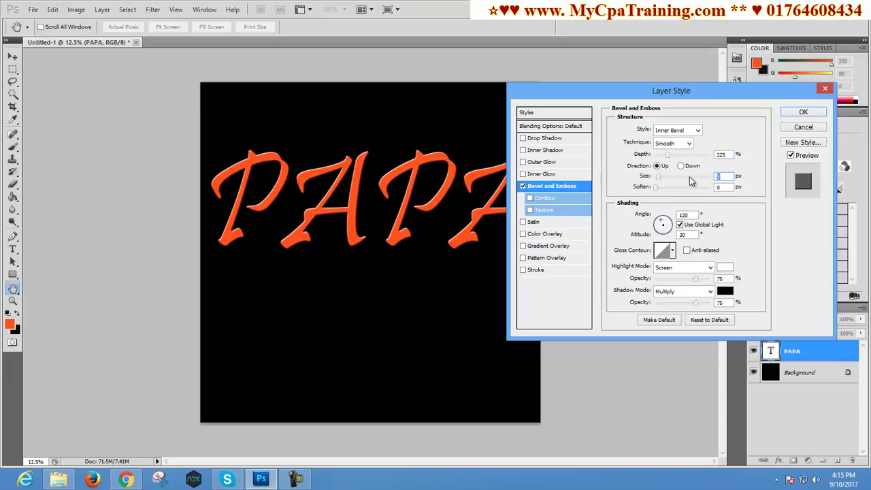
{"action": "type", "text": "8"}
Step: Change the bevel's gloss contour to the second preset in the second row
{"action": "left_click", "coordinate": [673, 252]}
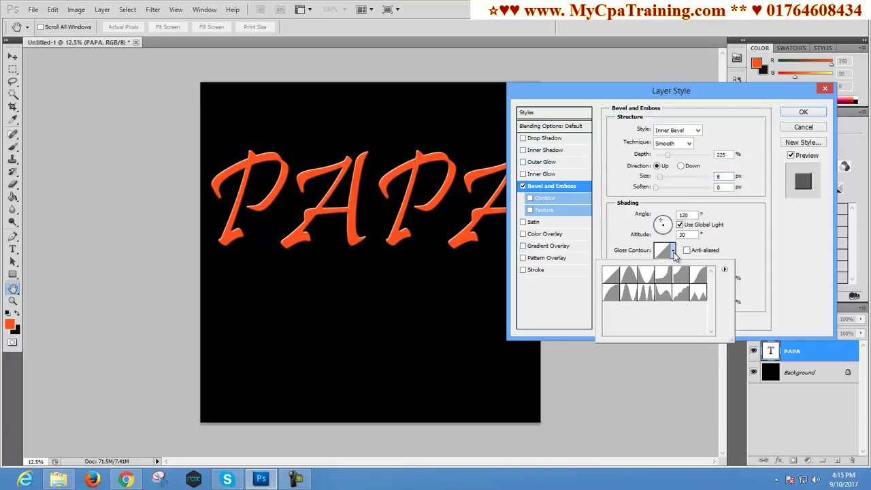
{"action": "left_click", "coordinate": [627, 298]}
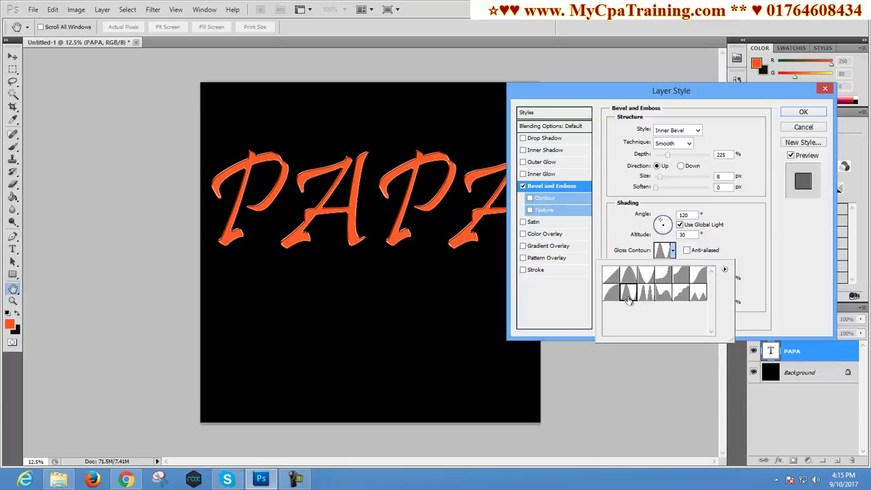
{"action": "left_click", "coordinate": [771, 285]}
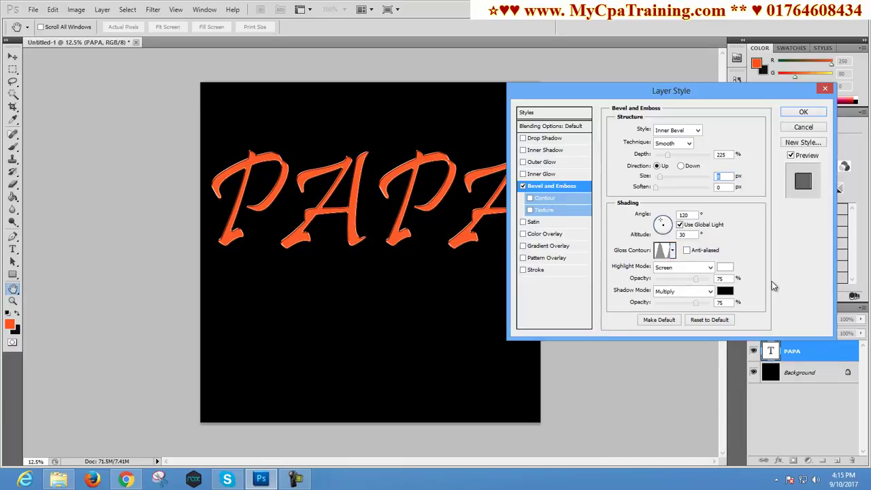
{"action": "left_click_drag", "start_coordinate": [633, 95], "coordinate": [611, 116]}
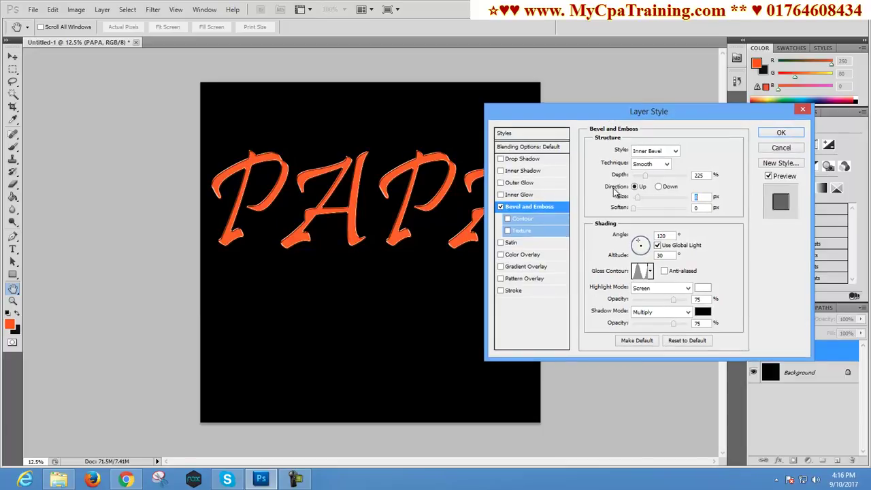
Step: Apply the bevel settings to the PAPA text and hide the black Background layer
{"action": "left_click", "coordinate": [792, 134]}
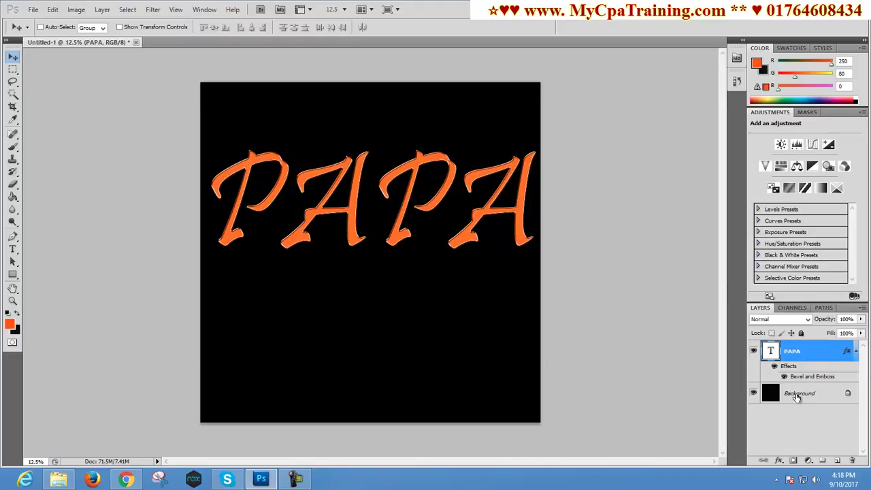
{"action": "left_click", "coordinate": [754, 393]}
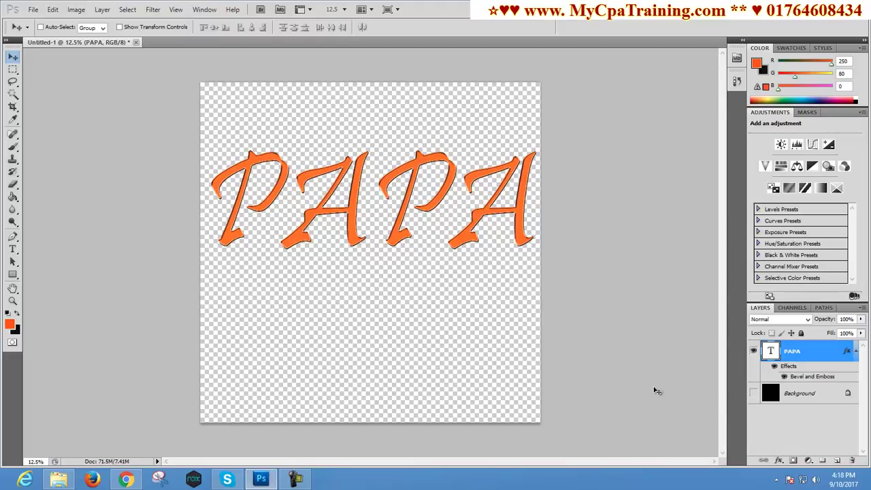
Step: Crop the canvas to a full-width band around the PAPA lettering, about 5000 x 1944 pixels
{"action": "left_click", "coordinate": [12, 107]}
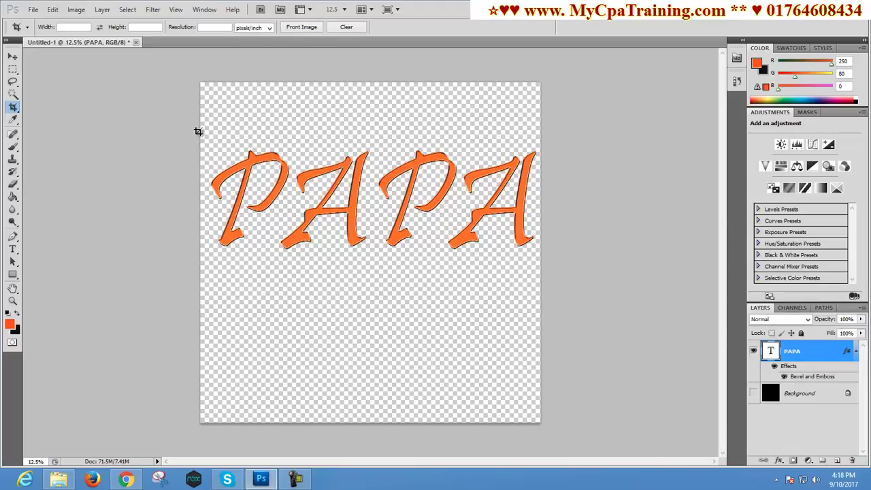
{"action": "mouse_move", "coordinate": [197, 134]}
{"action": "left_mouse_down"}
{"action": "mouse_move", "coordinate": [502, 195]}
{"action": "mouse_move", "coordinate": [585, 266]}
{"action": "left_mouse_up"}
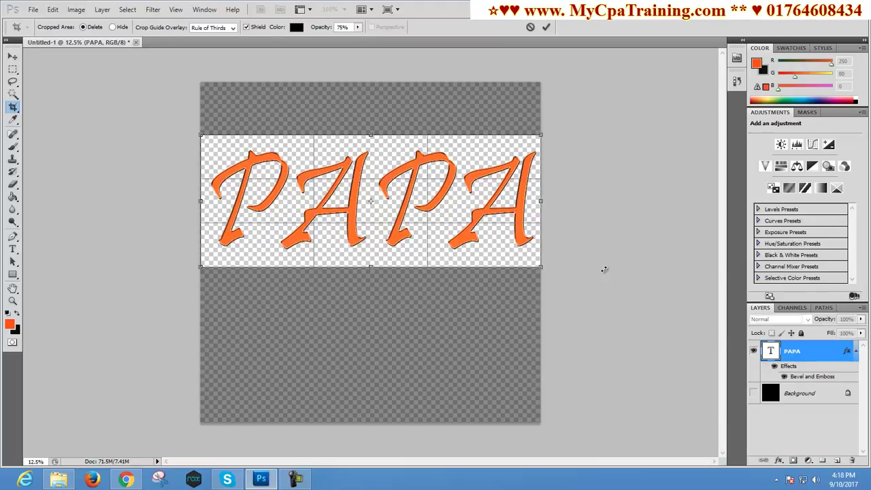
{"action": "key", "text": "Return"}
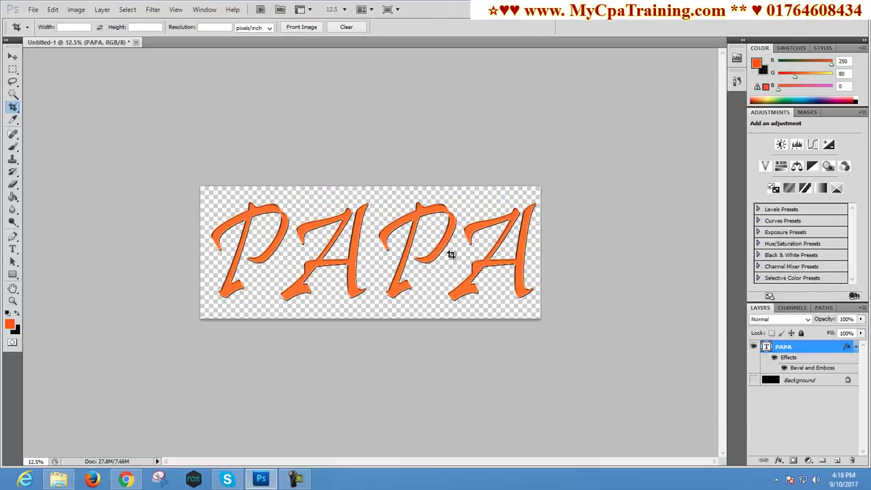
Step: Nudge the PAPA text about 30 px to the left to even out its side margins
{"action": "key", "text": "v"}
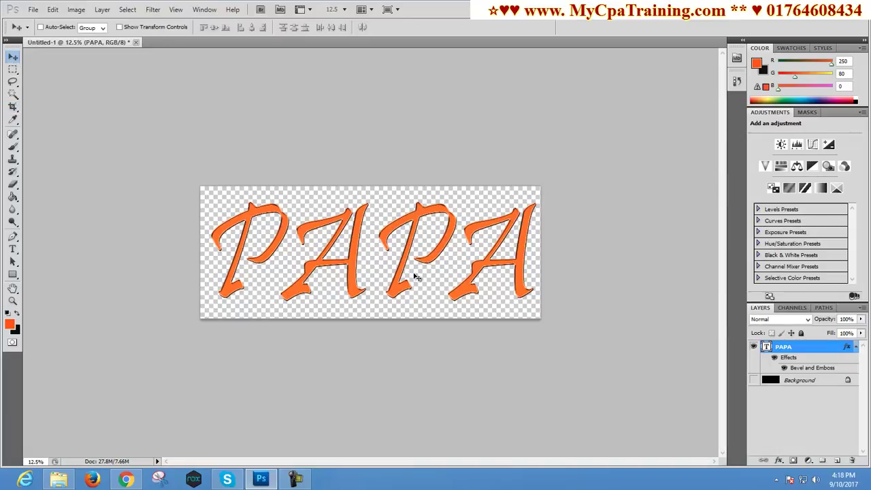
{"action": "key", "text": "shift+Left"}
{"action": "key", "text": "shift+Left"}
{"action": "key", "text": "shift+Left"}
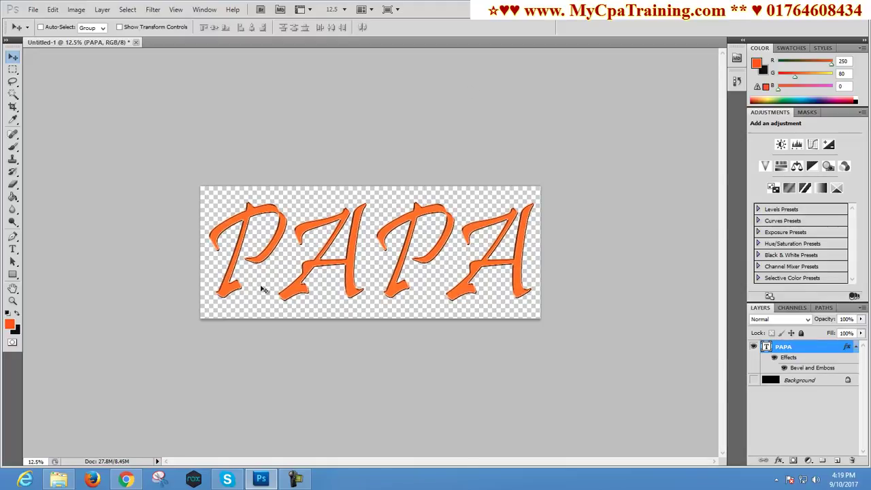
Step: Export the design for the web as a transparent PNG-24 named 007 on the Desktop
{"action": "left_click", "coordinate": [33, 9]}
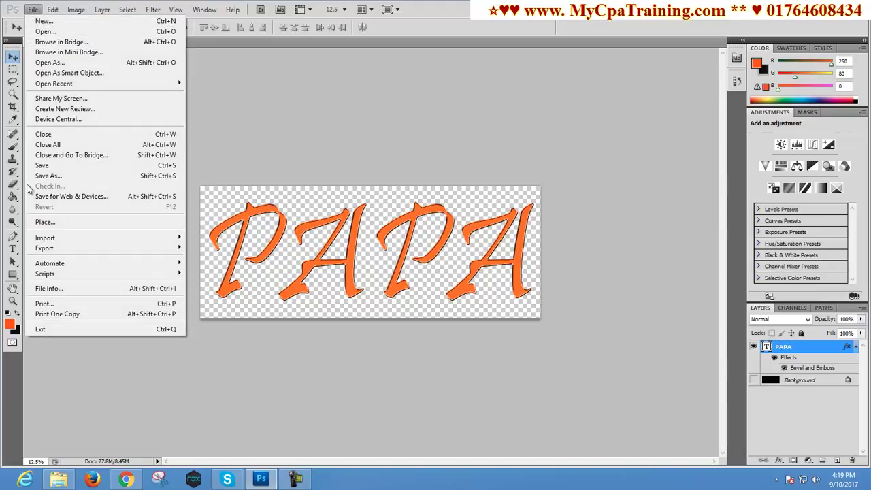
{"action": "left_click", "coordinate": [73, 196]}
{"action": "left_click", "coordinate": [480, 282]}
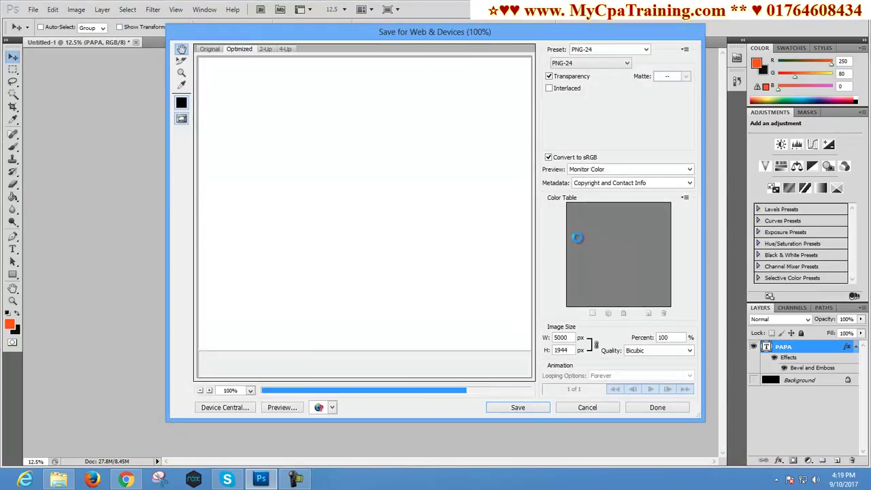
{"action": "left_click_drag", "start_coordinate": [498, 221], "coordinate": [366, 89]}
{"action": "left_click", "coordinate": [521, 407]}
{"action": "type", "text": "007"}
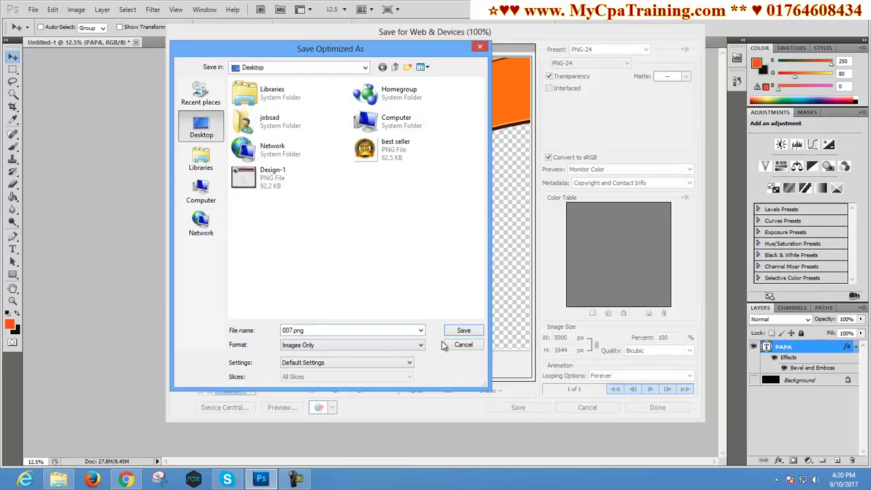
{"action": "left_click", "coordinate": [463, 331]}
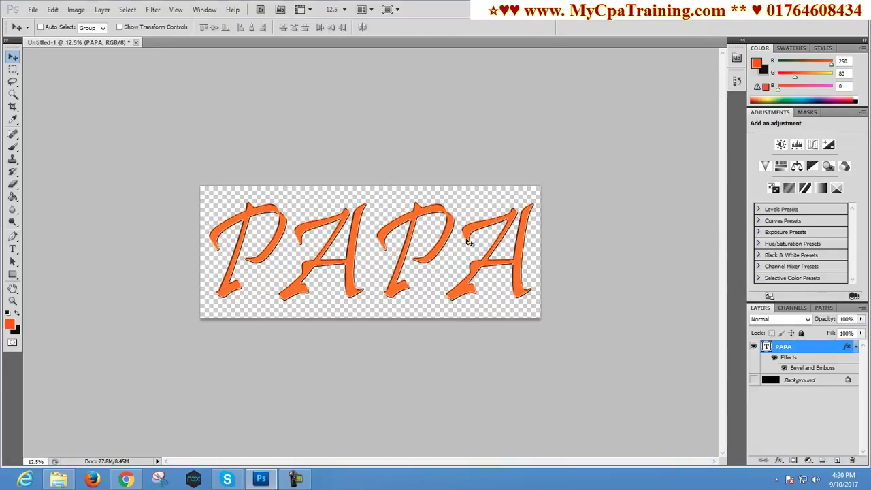
Step: Switch to Teespring in Chrome, make it the last open page, and start a new product design
{"action": "left_click", "coordinate": [126, 479]}
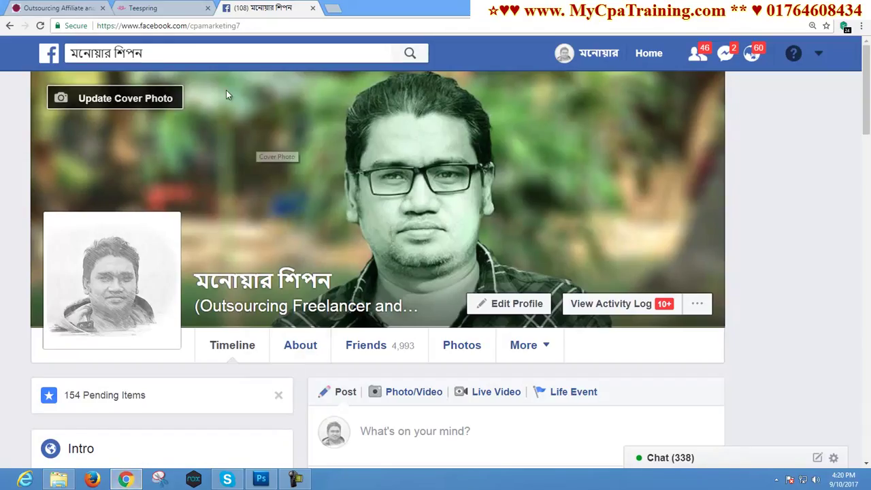
{"action": "left_click", "coordinate": [171, 13]}
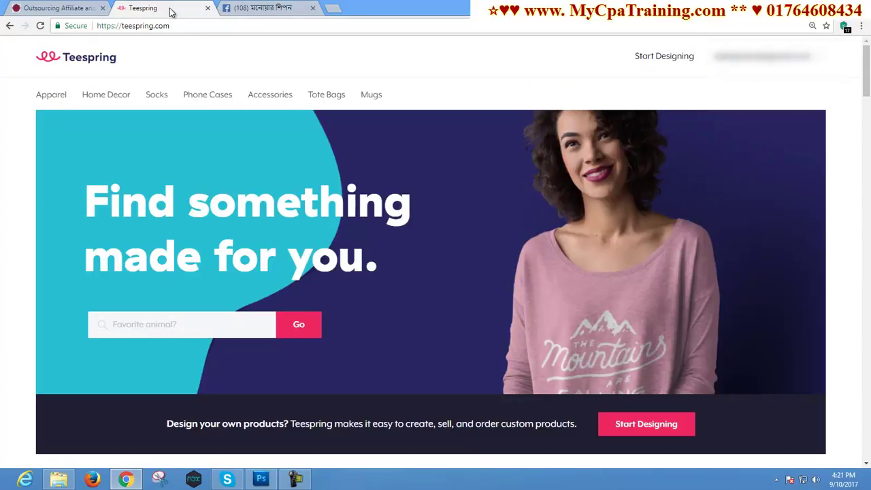
{"action": "left_click_drag", "start_coordinate": [172, 12], "coordinate": [279, 10]}
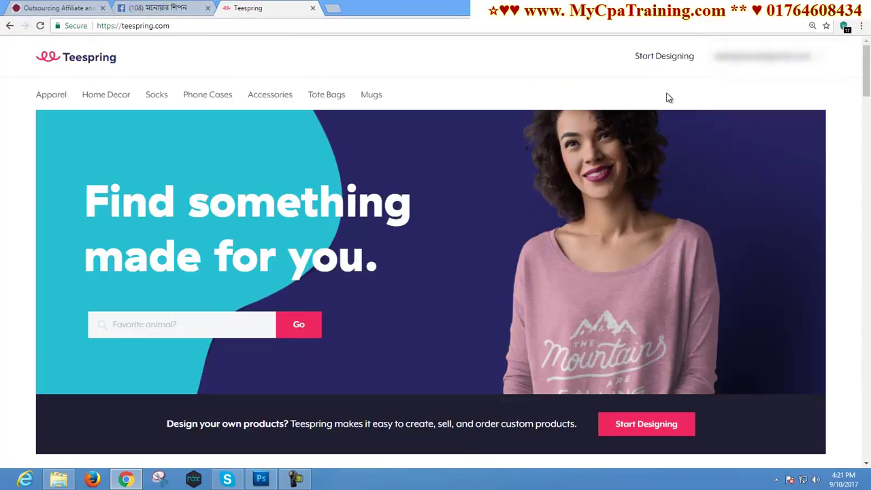
{"action": "left_click", "coordinate": [664, 58]}
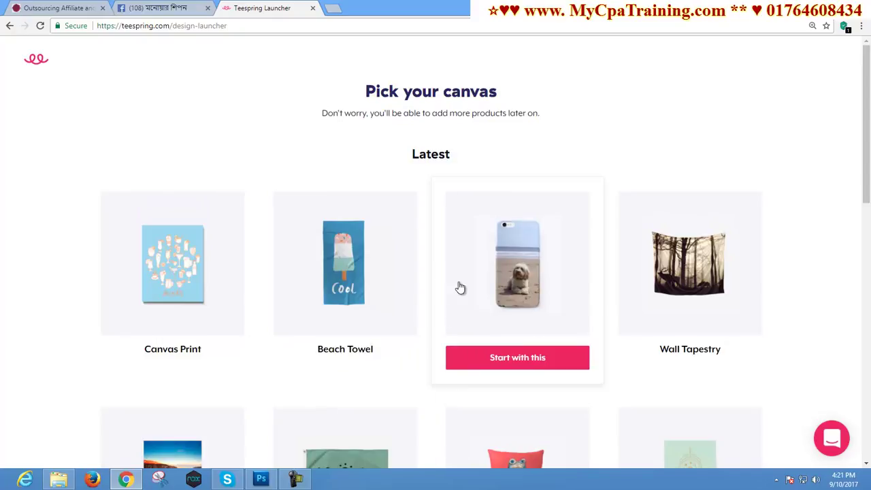
Step: Choose Apparel from the Other Best Sellers as the canvas for the design
{"action": "scroll", "coordinate": [494, 326], "scroll_direction": "down", "scroll_amount": 10}
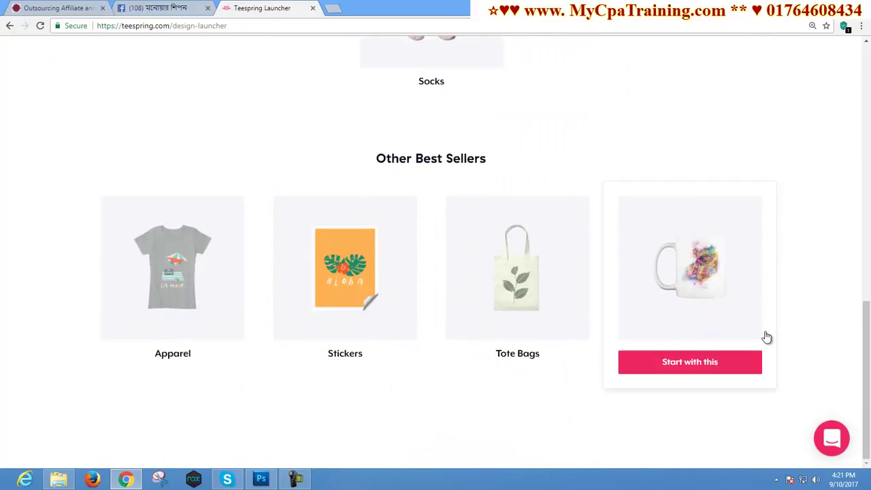
{"action": "scroll", "coordinate": [760, 244], "scroll_direction": "up", "scroll_amount": 10}
{"action": "scroll", "coordinate": [389, 354], "scroll_direction": "down", "scroll_amount": 10}
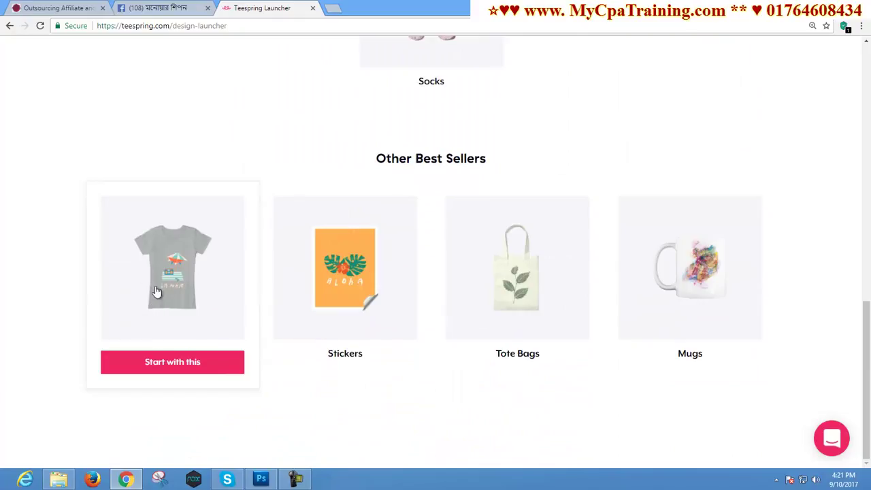
{"action": "left_click", "coordinate": [260, 368]}
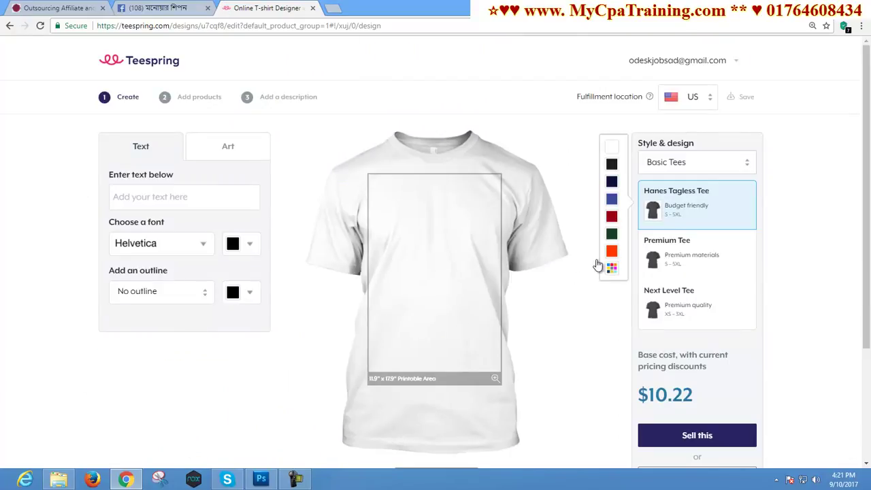
Step: Colour the product red and change its style to Hoodies & Sweatshirts
{"action": "left_click", "coordinate": [611, 217]}
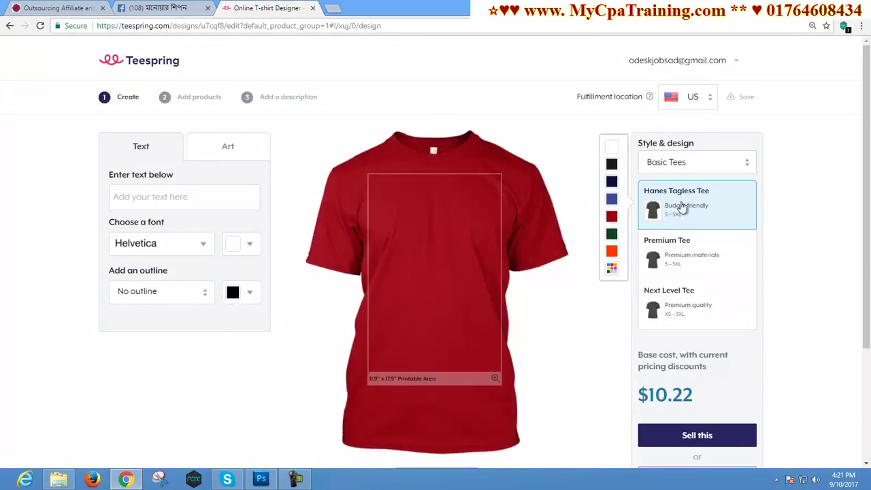
{"action": "left_click", "coordinate": [688, 163]}
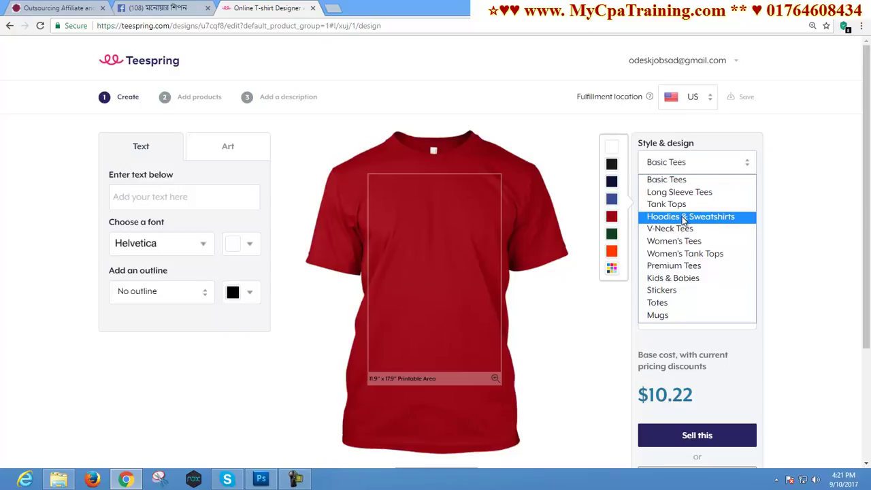
{"action": "left_click", "coordinate": [685, 218]}
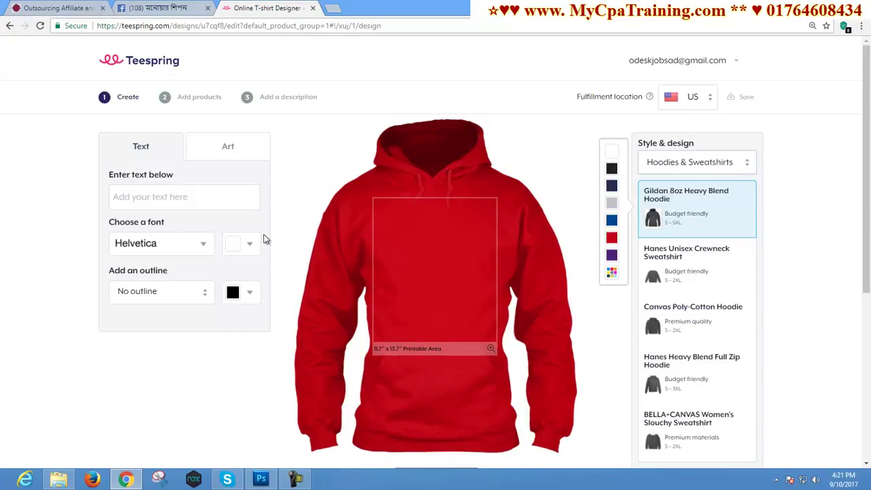
Step: Upload the exported PAPA design from the computer as custom artwork for the red hoodie
{"action": "left_click", "coordinate": [230, 151]}
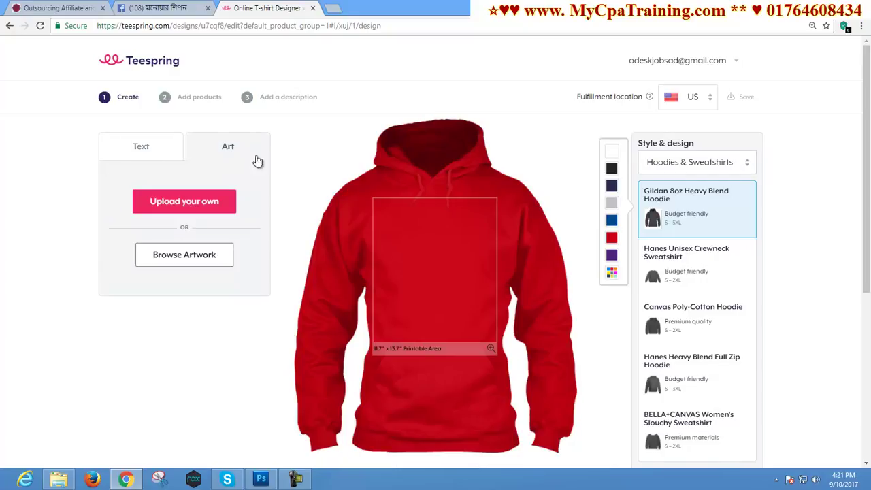
{"action": "left_click", "coordinate": [181, 208]}
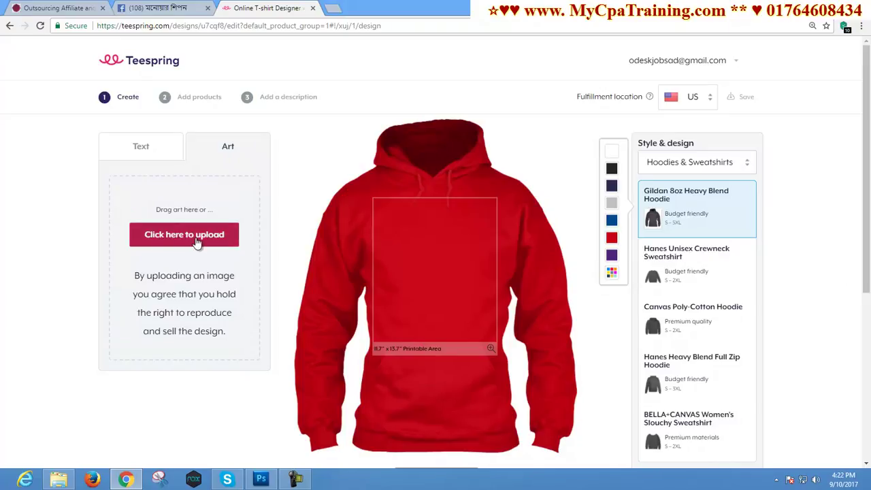
{"action": "left_click", "coordinate": [190, 234]}
{"action": "scroll", "coordinate": [564, 197], "scroll_direction": "down", "scroll_amount": 5}
{"action": "left_click", "coordinate": [439, 140]}
{"action": "left_click", "coordinate": [489, 295]}
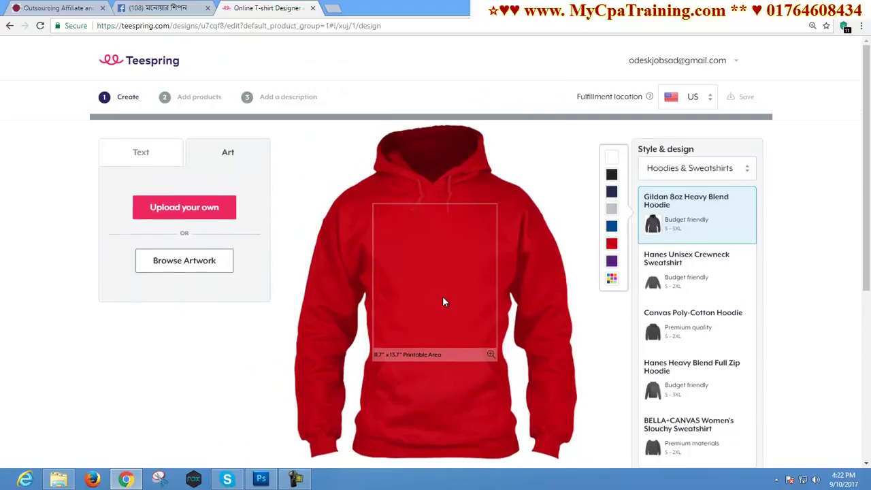